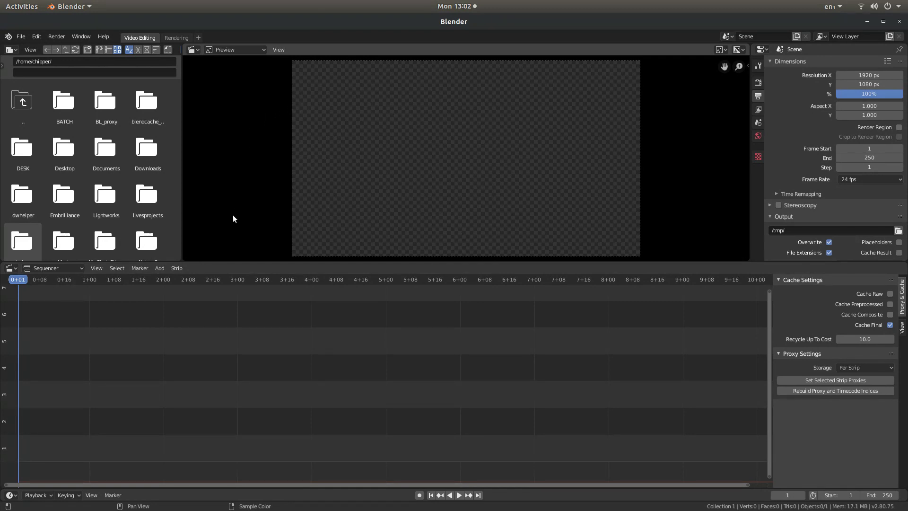
Add a text strip at the start of the timeline and extend its end to frame 101
left_click(158, 271)
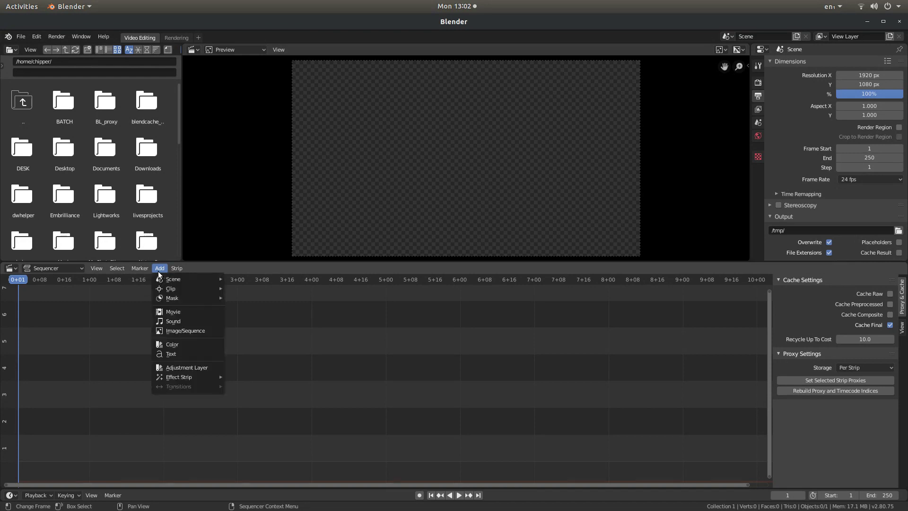
left_click(174, 353)
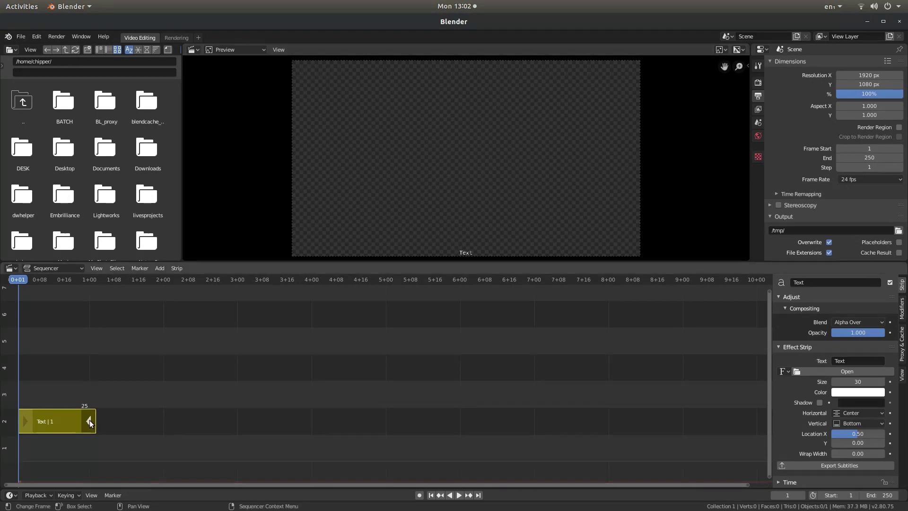
left_click_drag(90, 420, 324, 432)
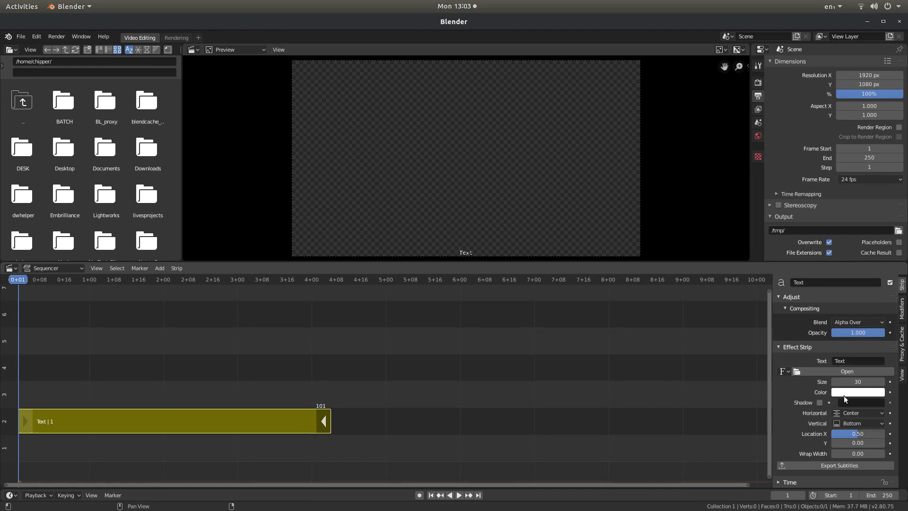
Enlarge the text strip's size to about 214 and change its text to "Chipper"
left_click_drag(857, 381, 907, 381)
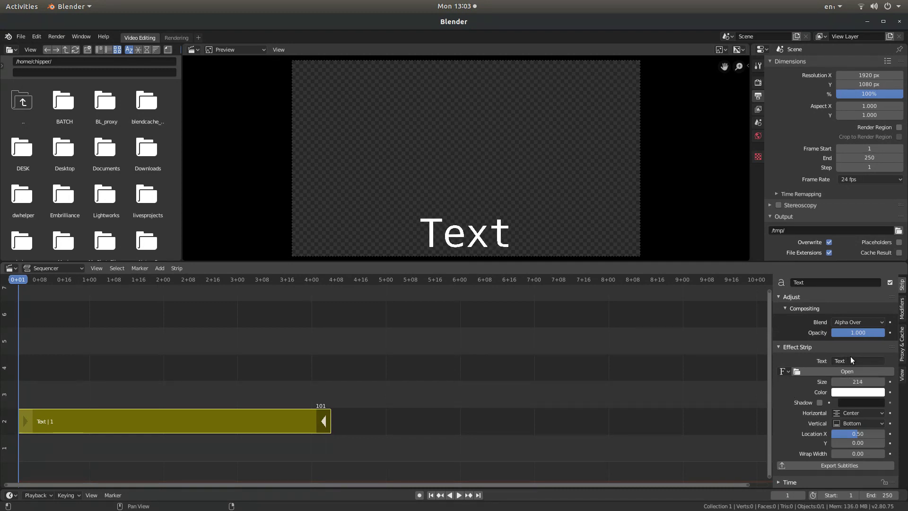
left_click(847, 360)
key("BackSpace")
type("ipper")
key("Return")
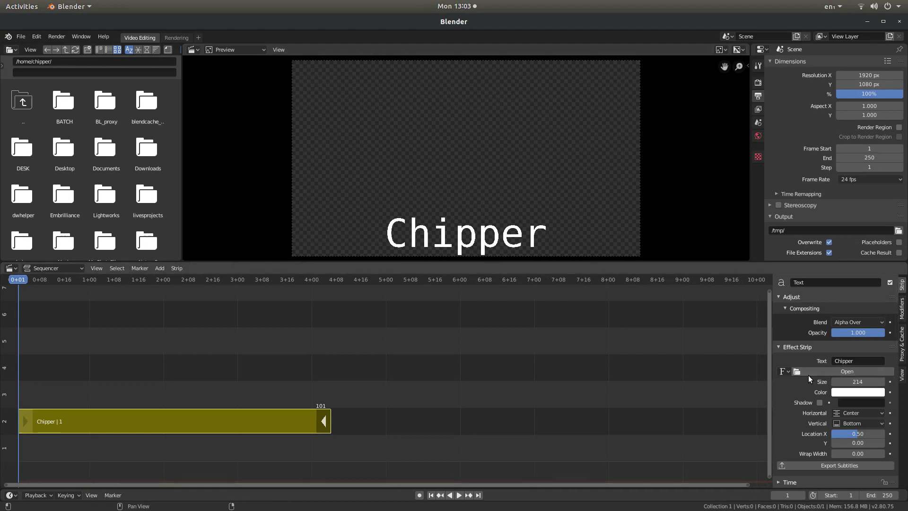
Load American Dream.ttf from the Documents/fonts folder as the Chipper text's font, browsing the fonts as thumbnails
left_click(846, 370)
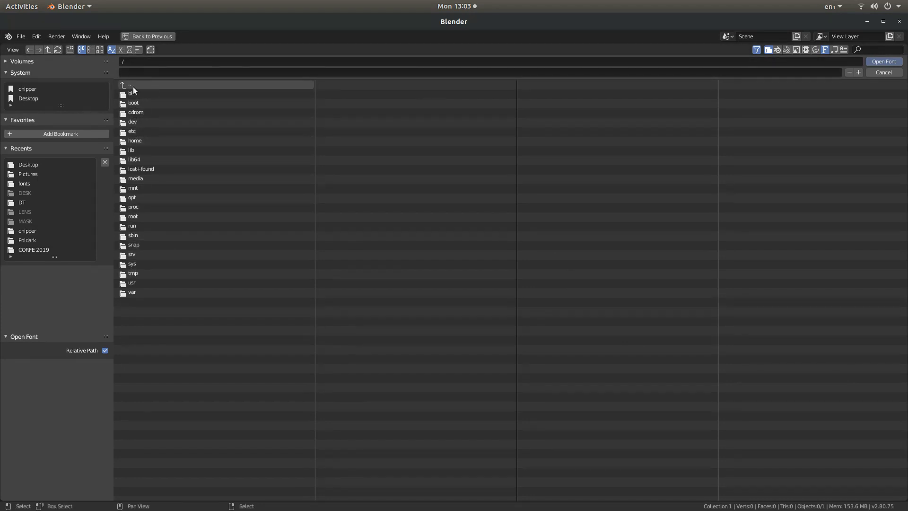
left_click(35, 89)
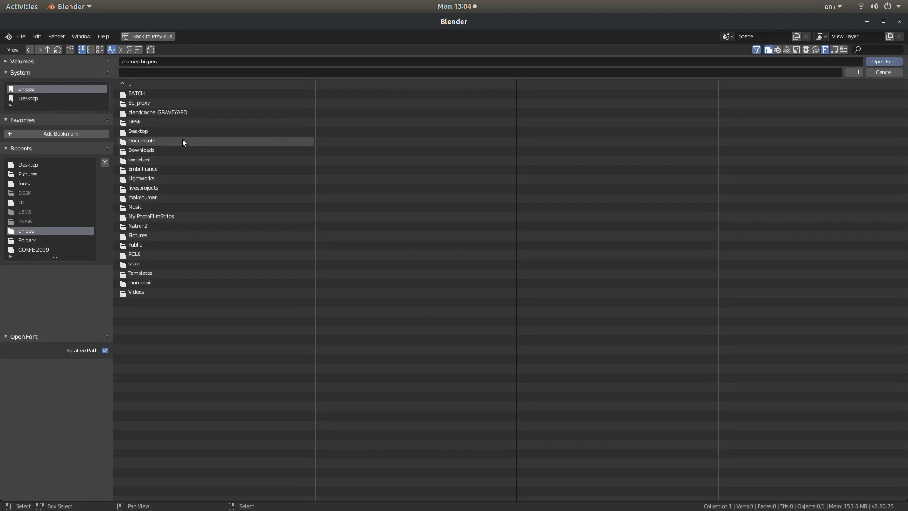
left_click(147, 143)
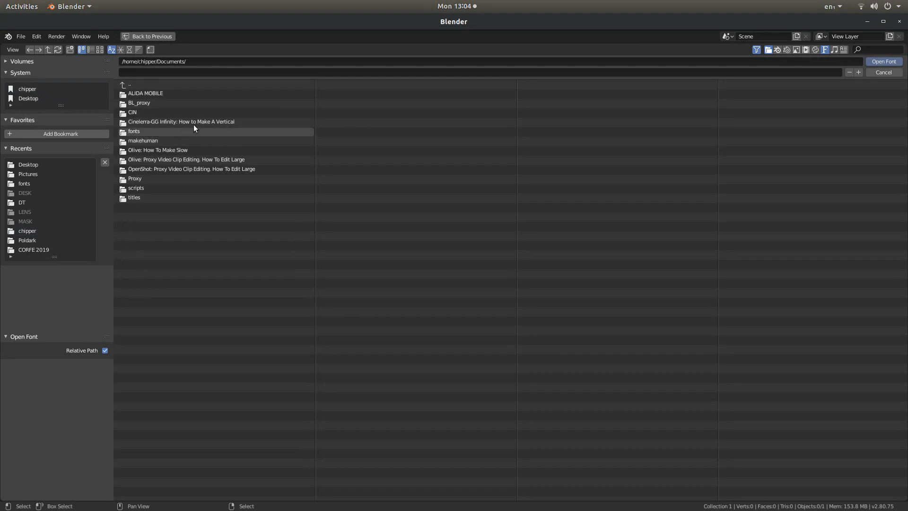
left_click(135, 134)
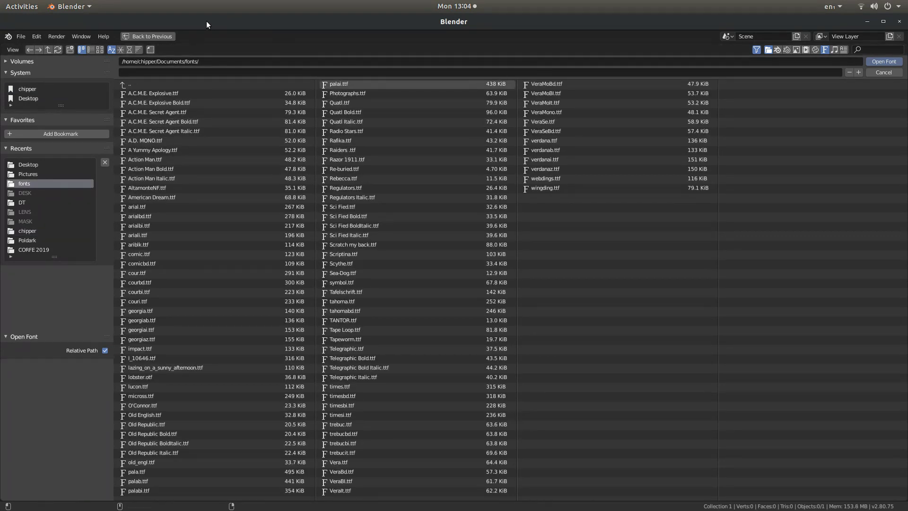
left_click(99, 49)
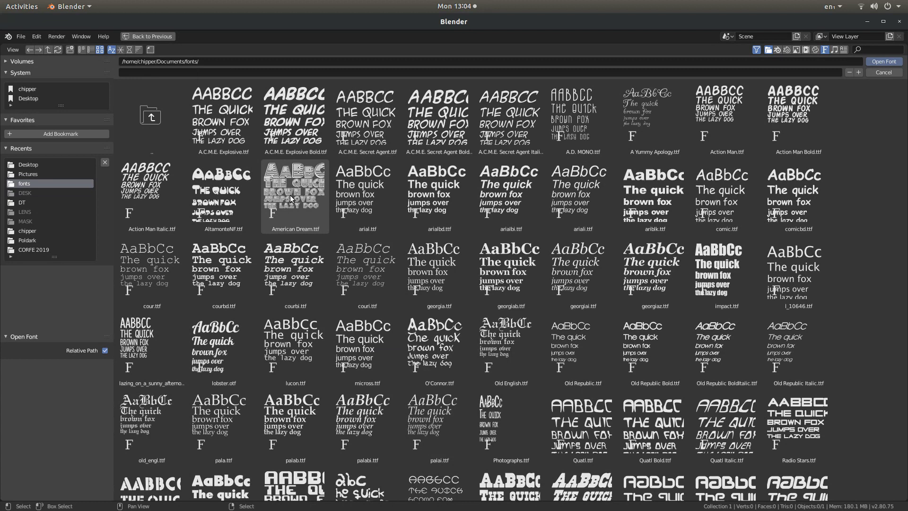
left_click(310, 194)
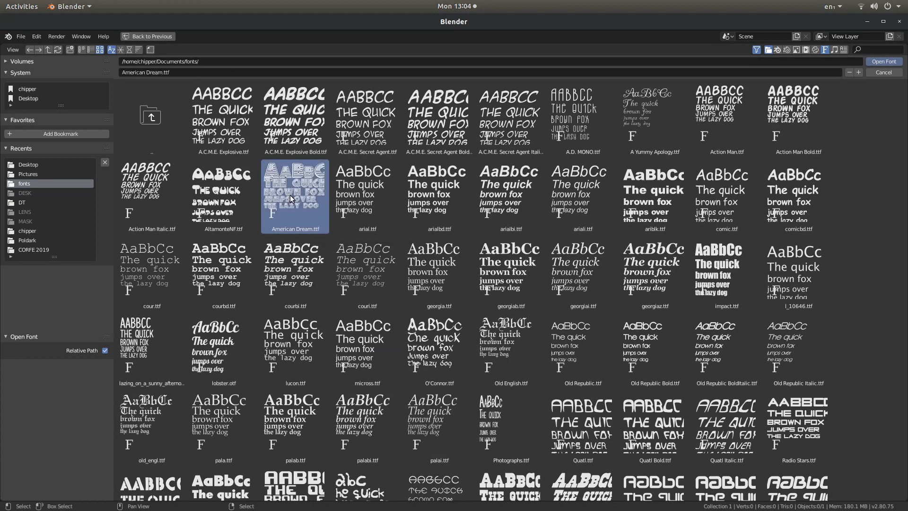
left_click(887, 61)
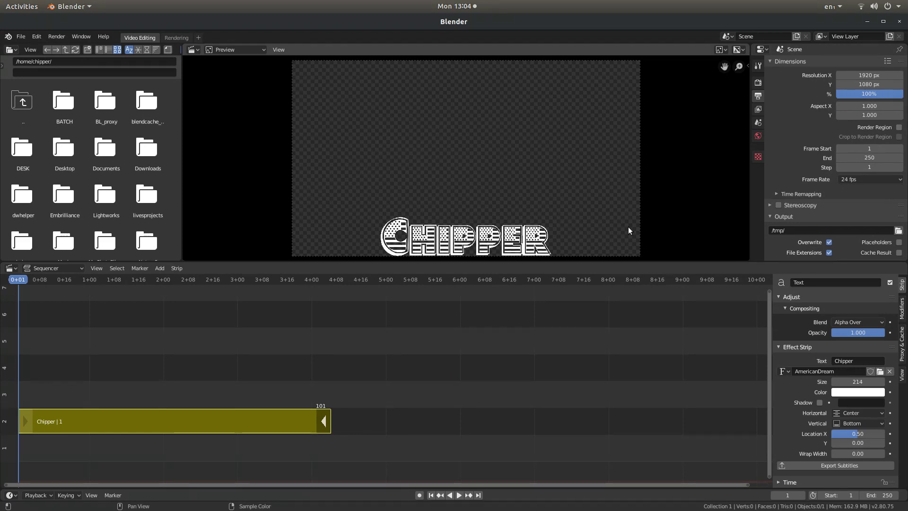
Enlarge the Chipper text to size 400 and raise its vertical location to about 0.57
left_click_drag(860, 380, 888, 380)
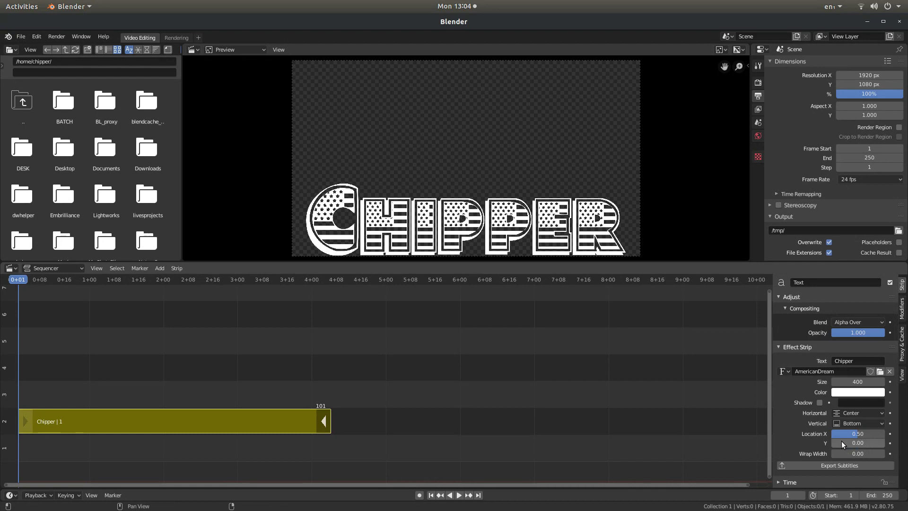
left_click_drag(842, 442, 874, 443)
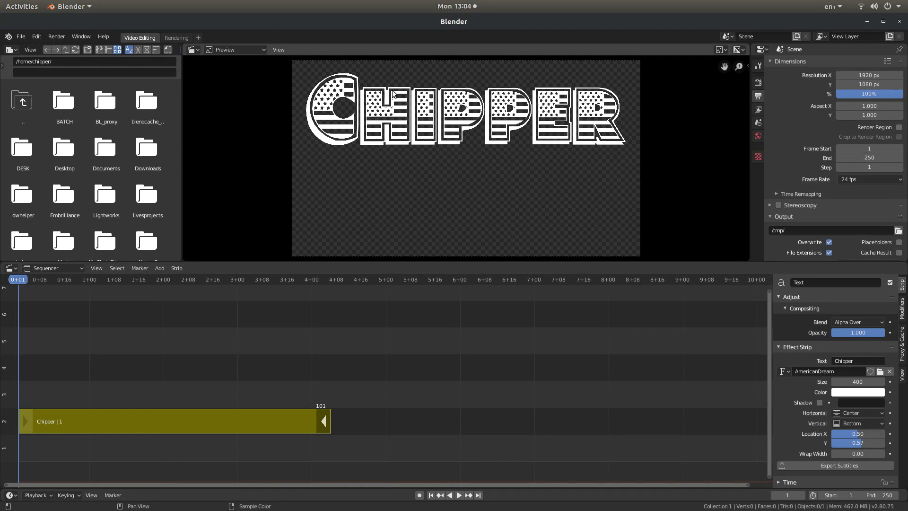
Add a second text strip above the Chipper strip and extend its end to frame 101
left_click(154, 268)
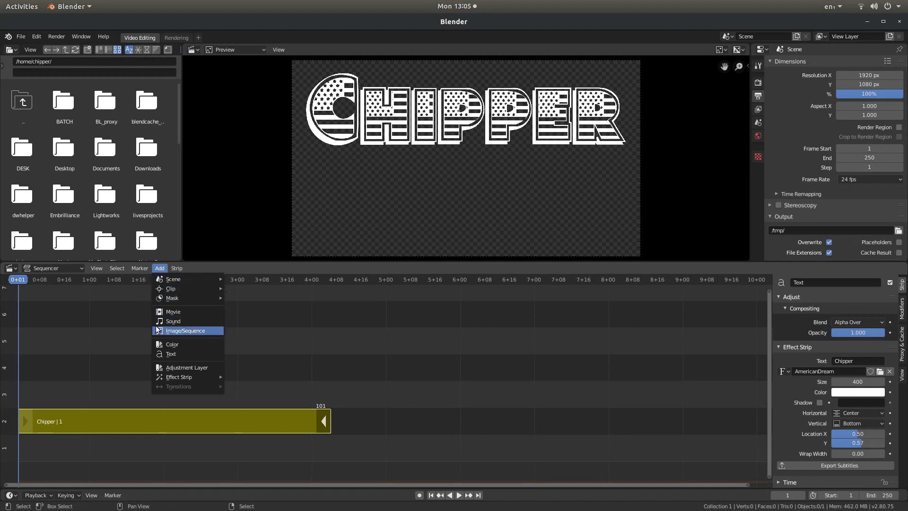
left_click(172, 353)
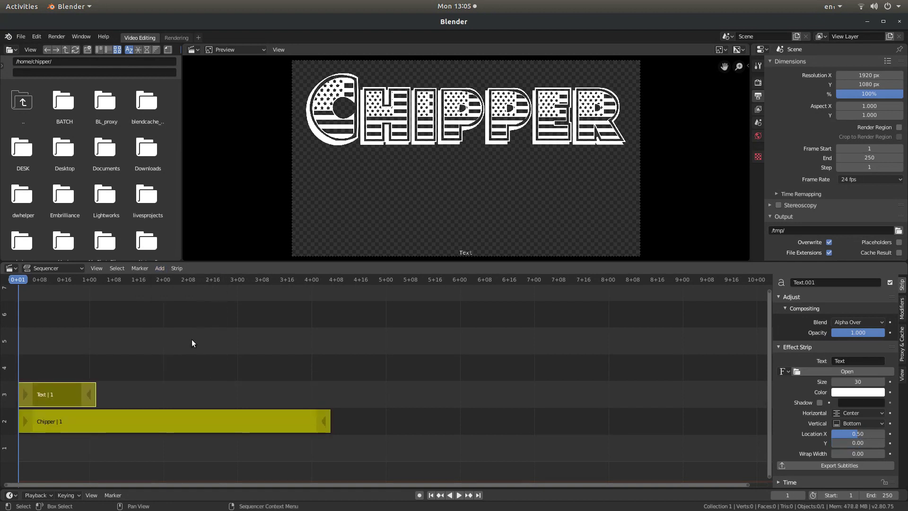
left_click_drag(87, 388, 321, 384)
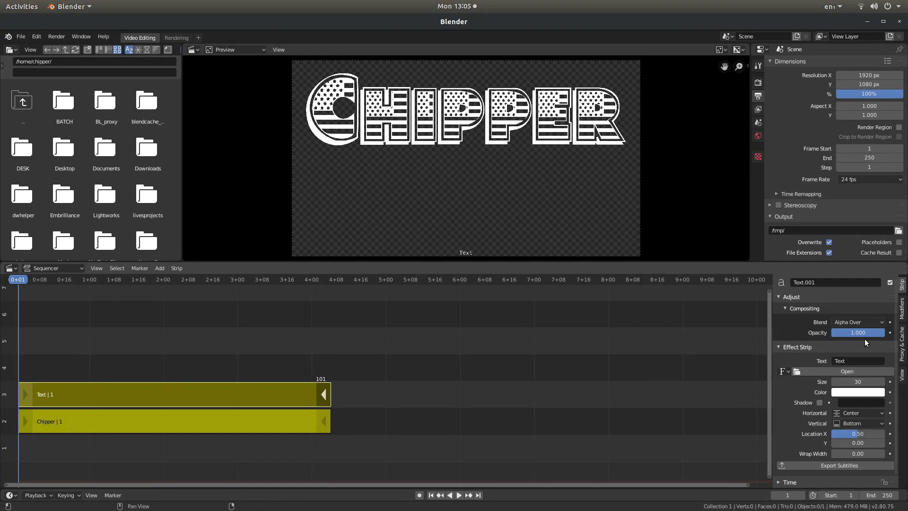
Enlarge the second text strip's size to about 181 and change its text to "Videos"
left_click(837, 360)
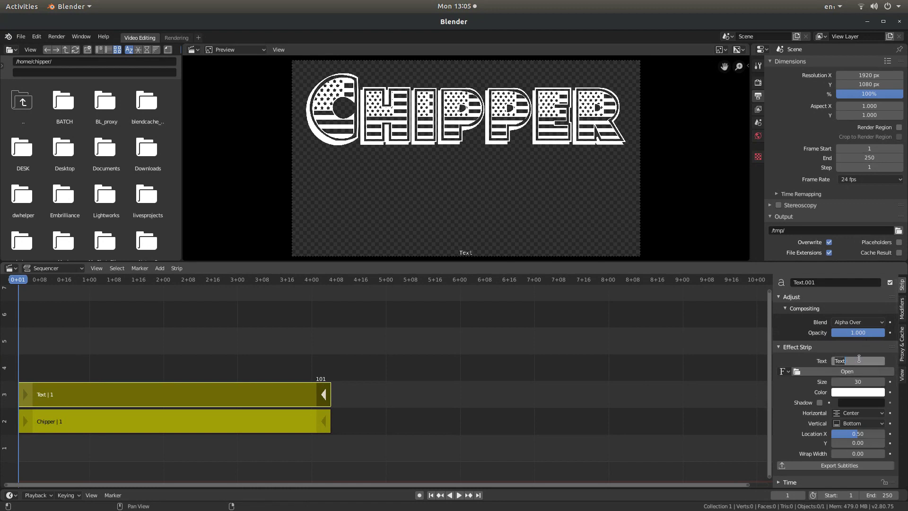
left_click_drag(849, 379, 903, 379)
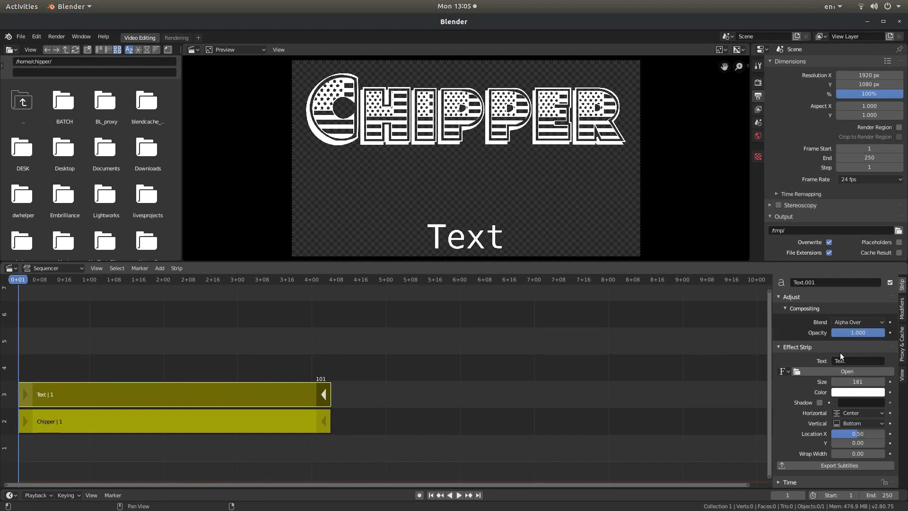
left_click(830, 361)
key("Return")
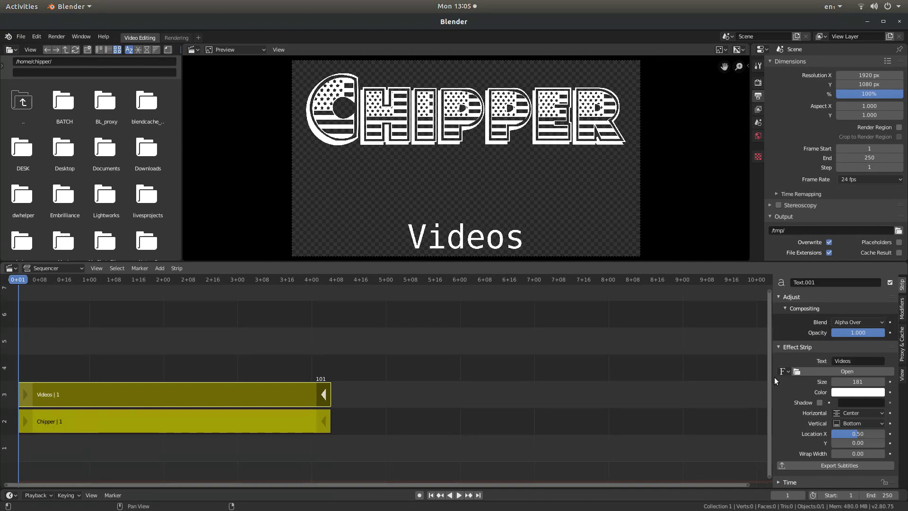
Load American Dream.ttf from the Documents/fonts folder as the font of the Videos text
left_click(852, 370)
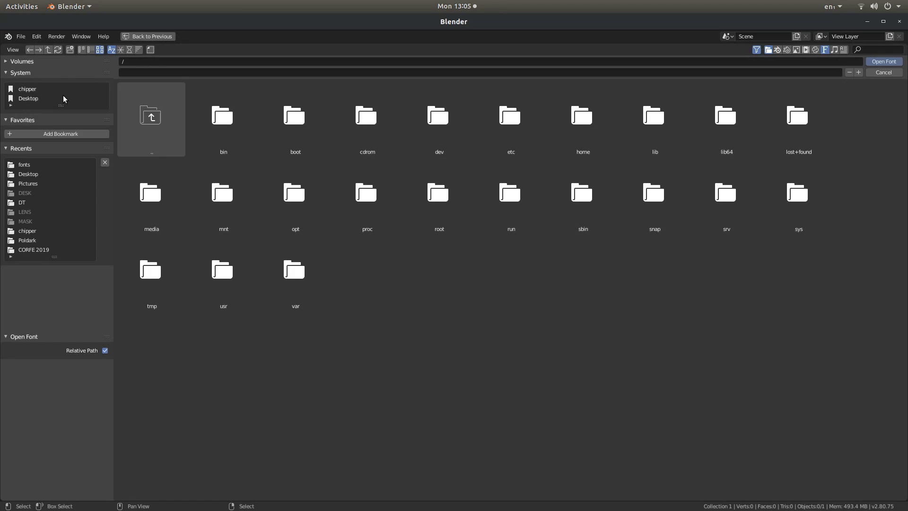
left_click(39, 90)
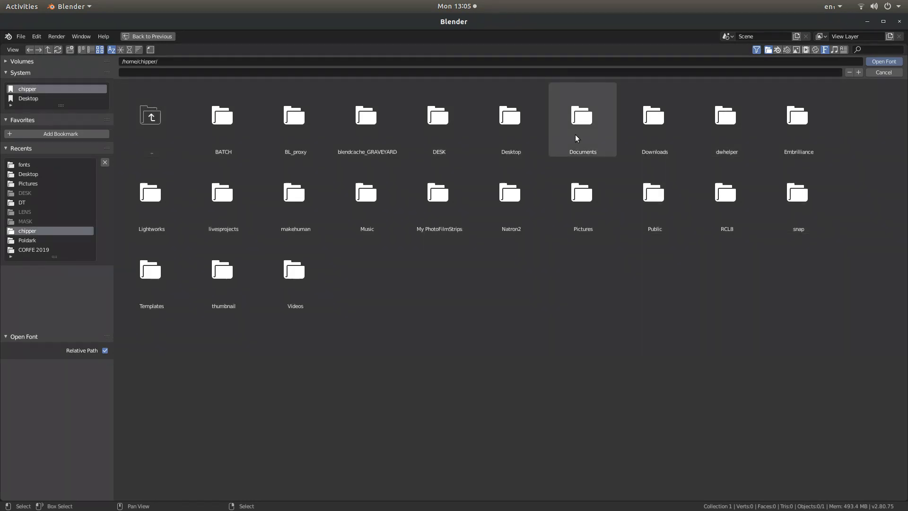
double_click(597, 133)
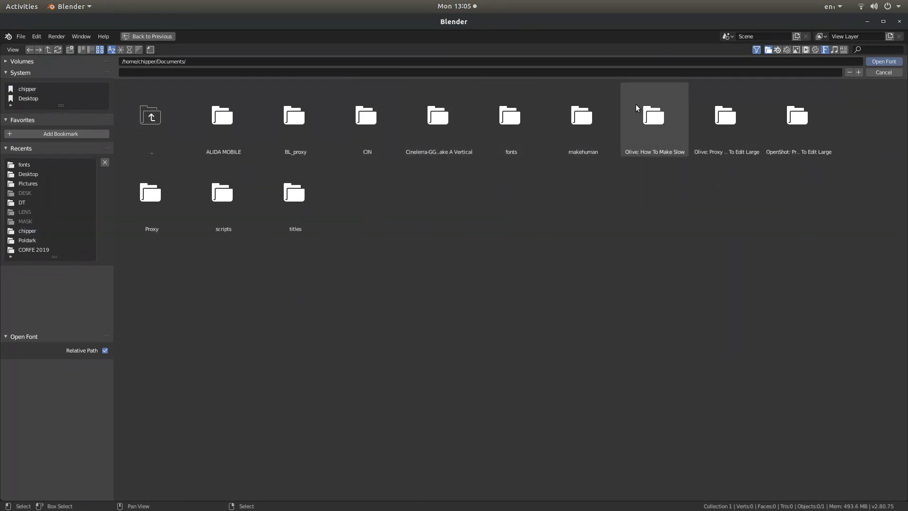
double_click(514, 121)
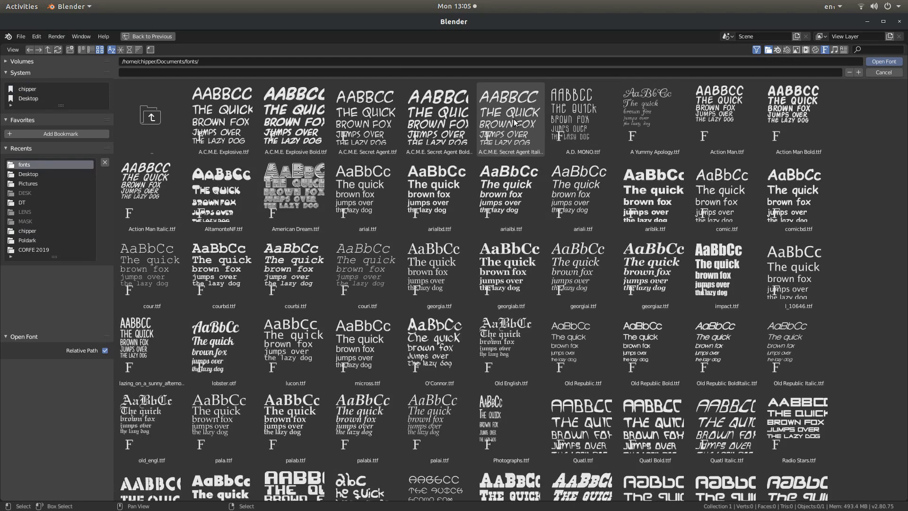
left_click(294, 183)
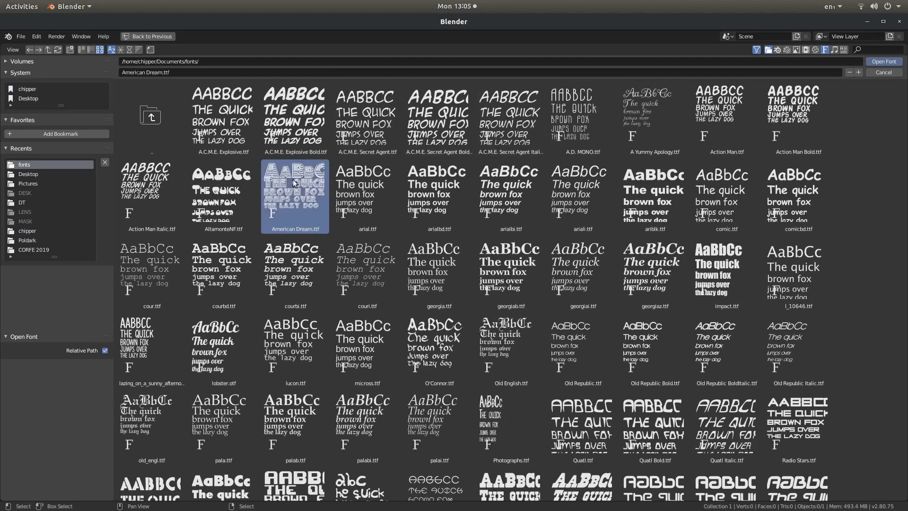
left_click(887, 62)
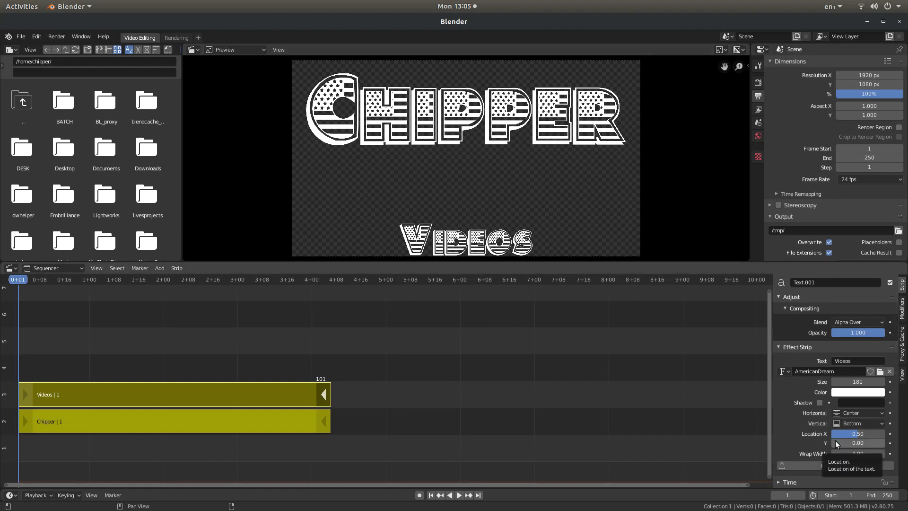
Raise the Videos text to a vertical location of about 0.26 and enlarge it to about size 233
left_click_drag(841, 441, 885, 441)
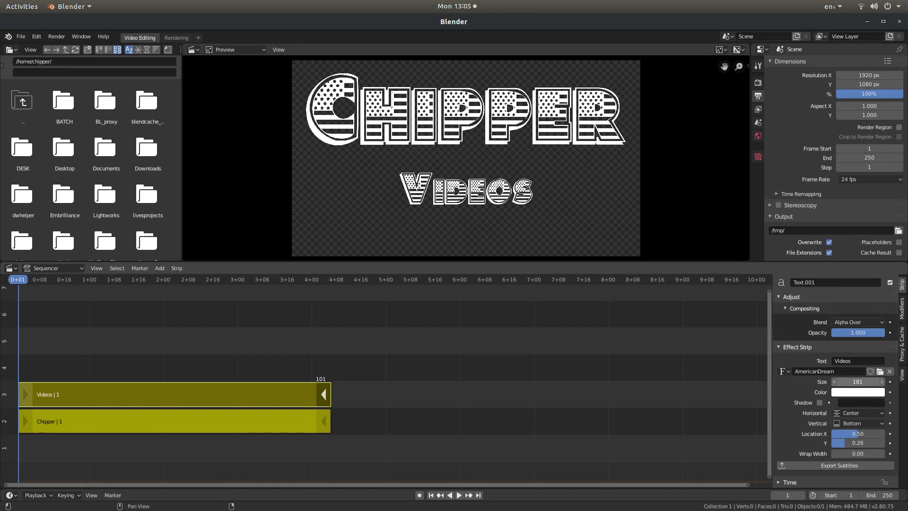
left_click_drag(857, 382, 883, 382)
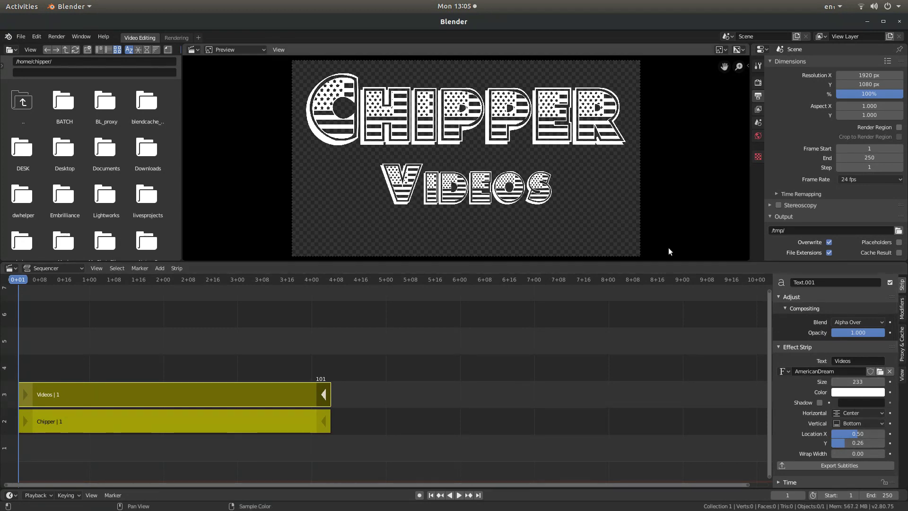
Move the two title lines down, setting the Chipper text's Y location to 0.48 and the Videos text's to 0.24
left_click(260, 421)
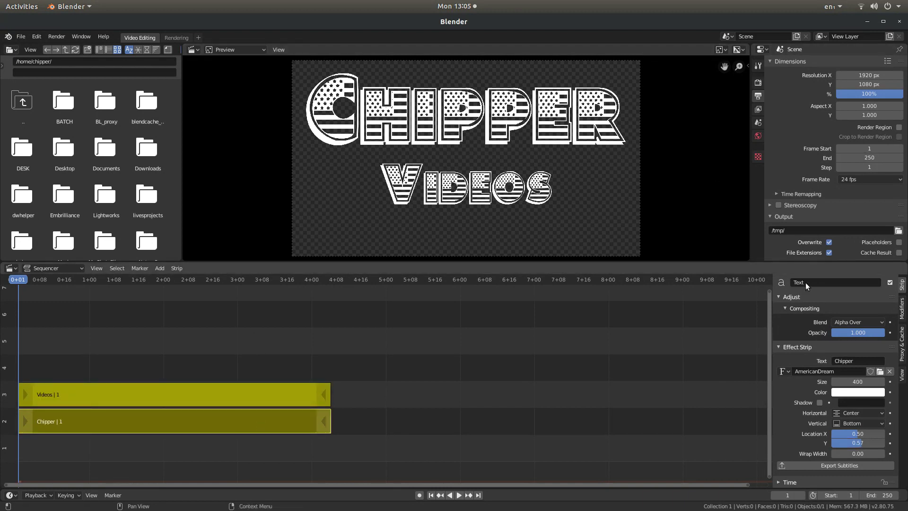
left_click(857, 443)
type("0.5")
key("Return")
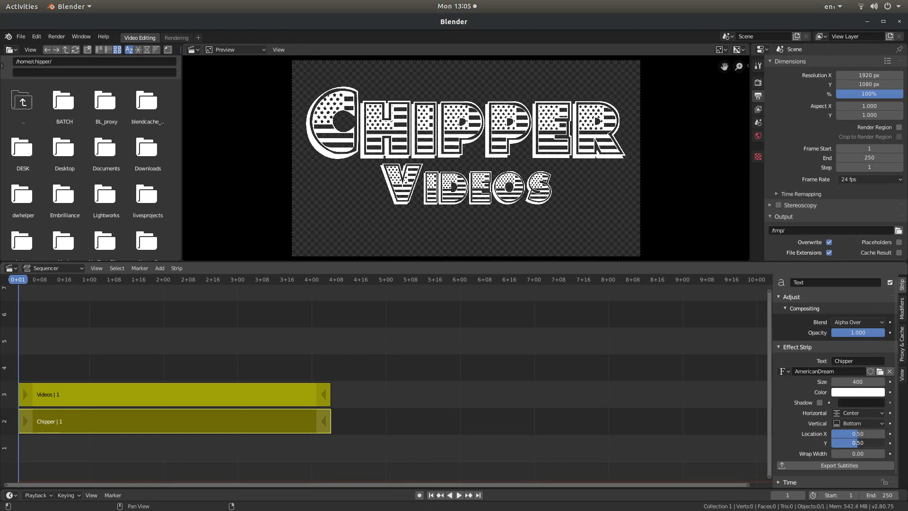
left_click_drag(858, 443, 853, 443)
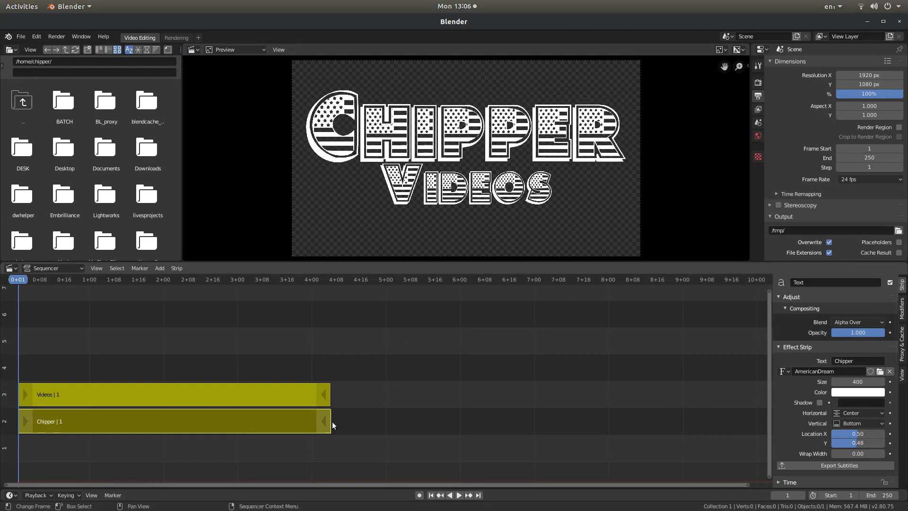
left_click(272, 399)
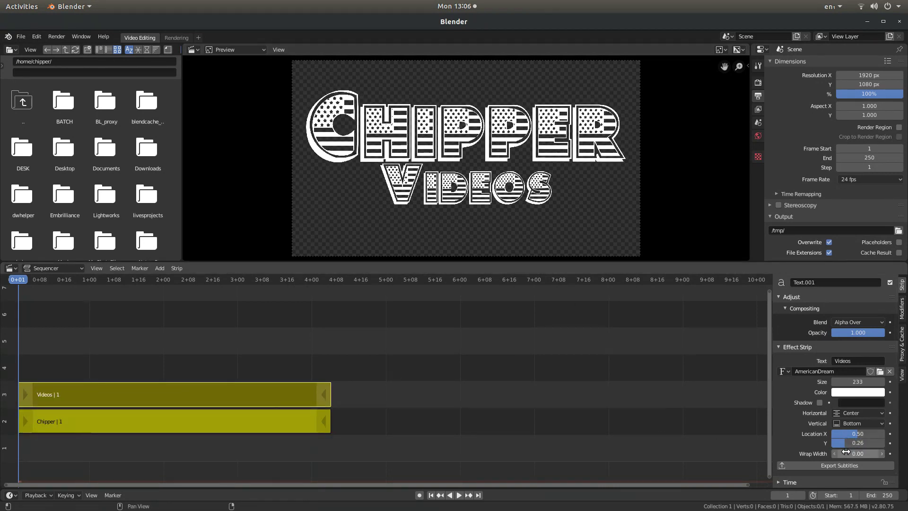
left_click_drag(843, 442, 839, 443)
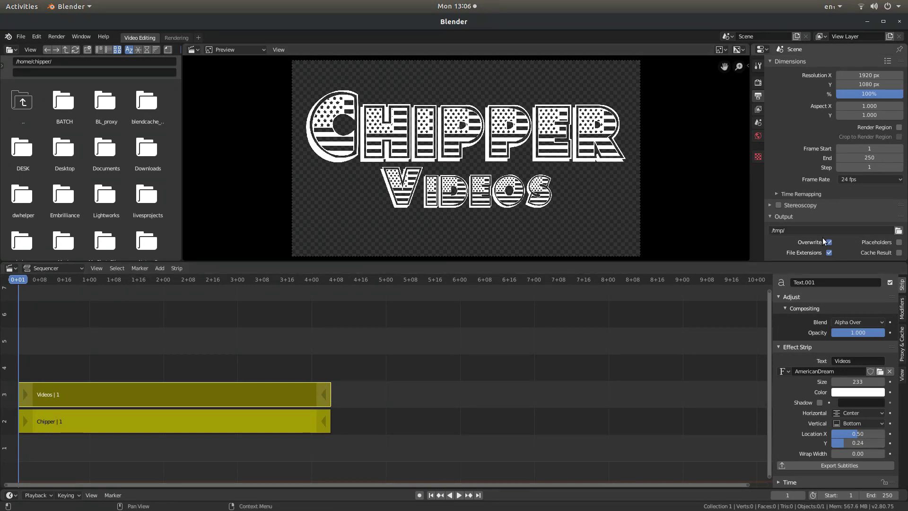
Turn the shadow of the Videos text on to preview it, and switch it back off
left_click(818, 402)
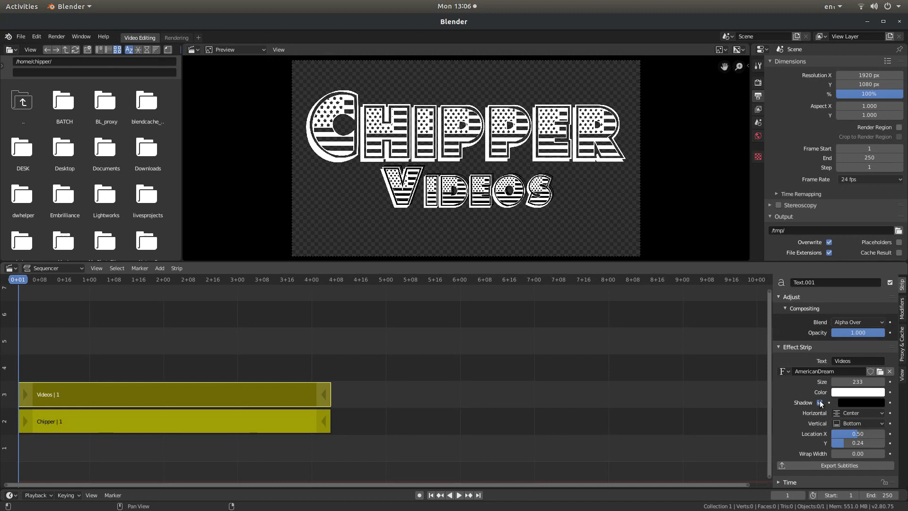
left_click(818, 403)
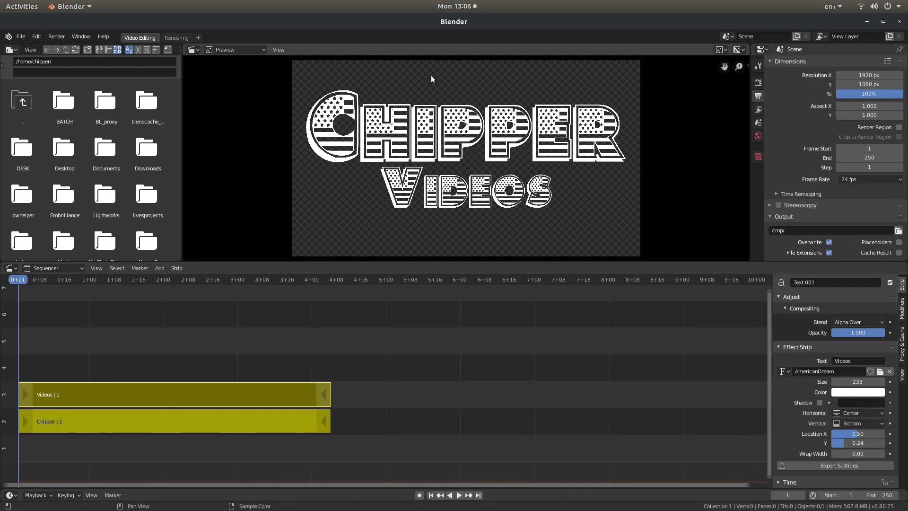
Try a pale pink tint on the Videos text and return its color to white by setting the saturation to 0
left_click(855, 393)
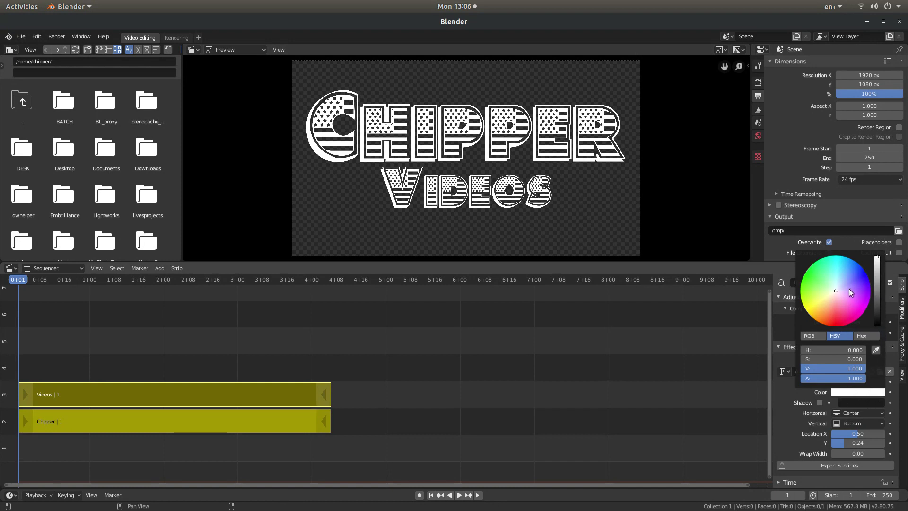
mouse_move(832, 288)
left_mouse_down()
mouse_move(860, 288)
mouse_move(864, 270)
mouse_move(868, 279)
mouse_move(860, 265)
mouse_move(839, 294)
left_mouse_up()
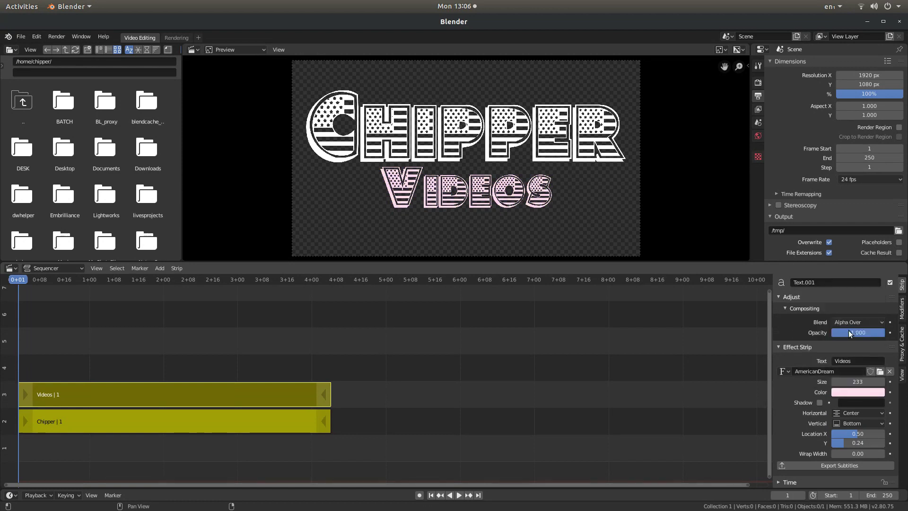
left_click(858, 391)
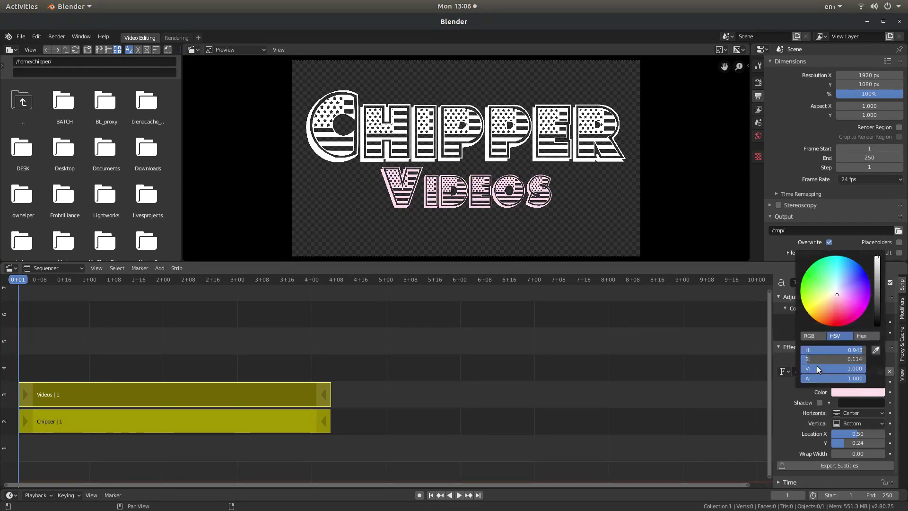
left_click_drag(806, 359, 800, 357)
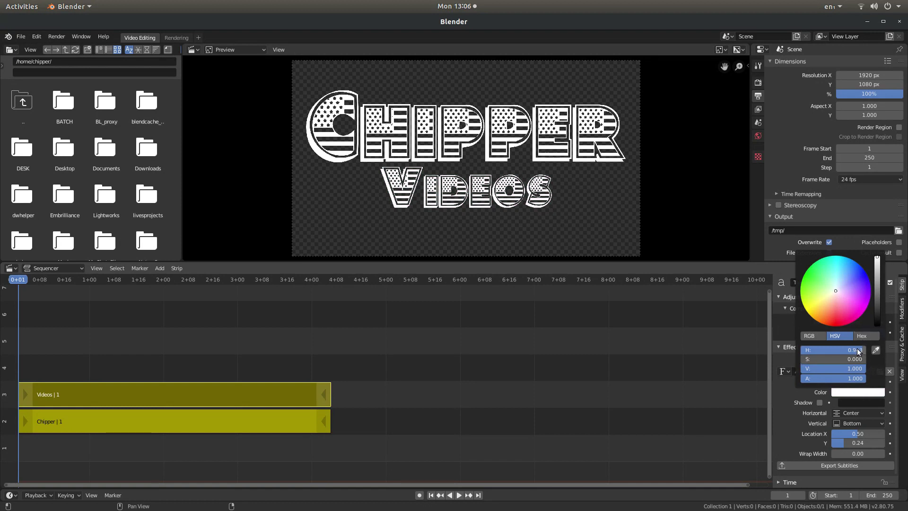
left_click_drag(859, 351, 864, 351)
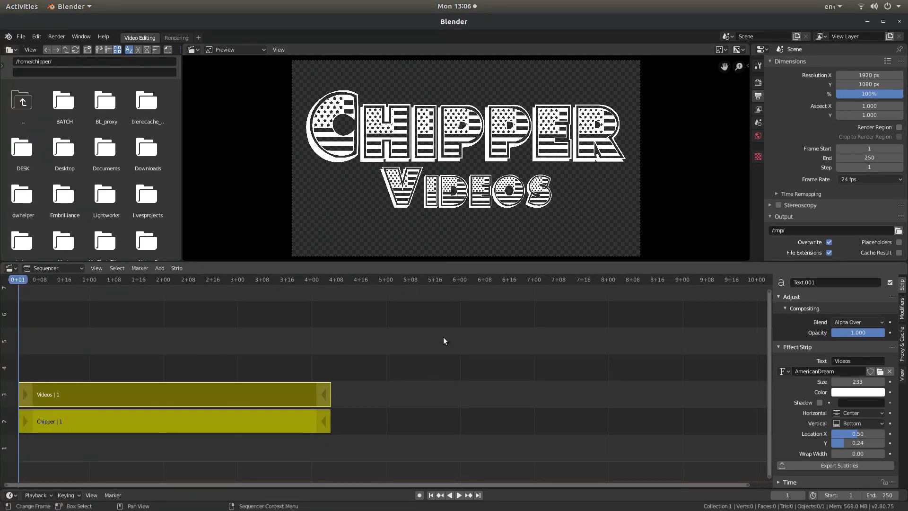
Add a color strip on channel 1 beneath the two text strips and extend its end to frame 101 to match them
left_click(164, 268)
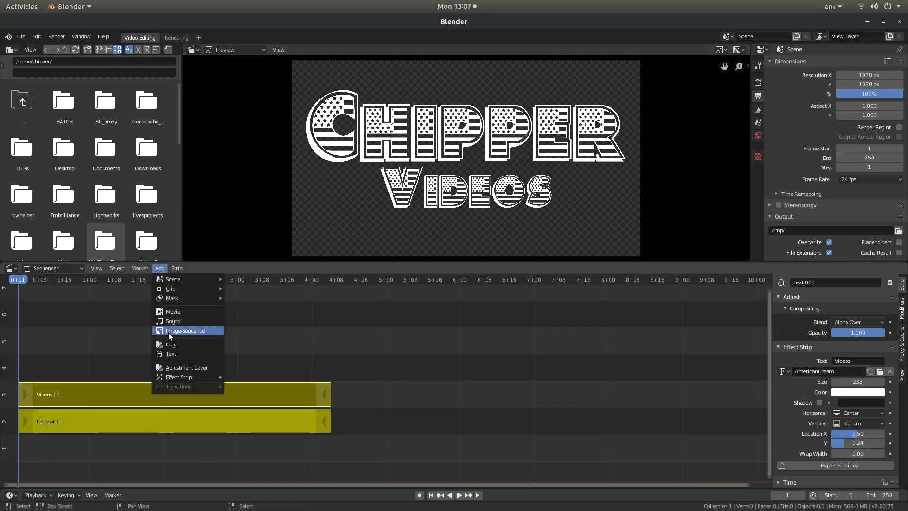
left_click(176, 344)
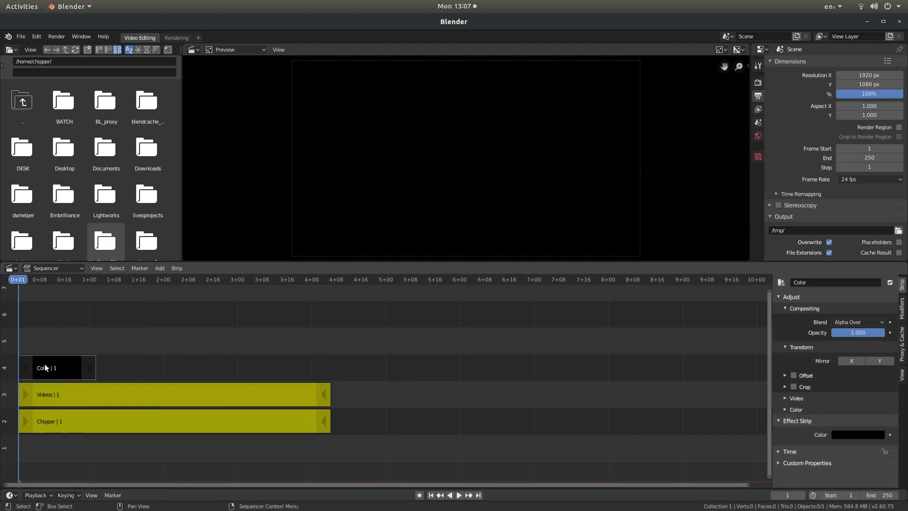
left_click_drag(47, 365, 329, 456)
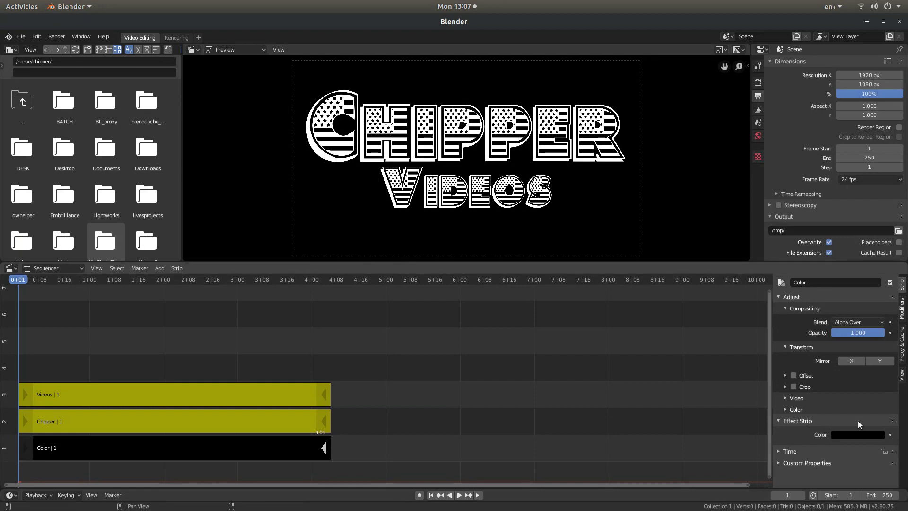
Set the color strip to a fully bright, saturated blue as the title's background, with the value at 1.000
left_click(850, 433)
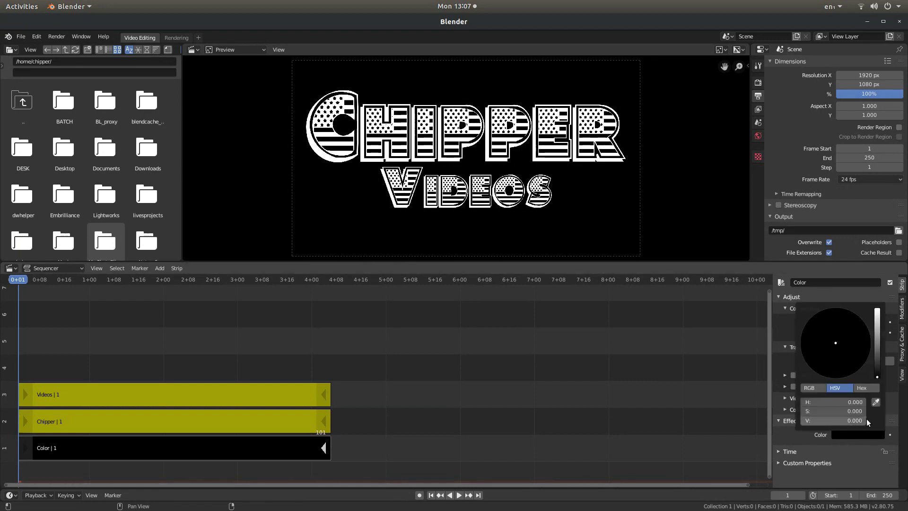
left_click_drag(878, 378, 878, 308)
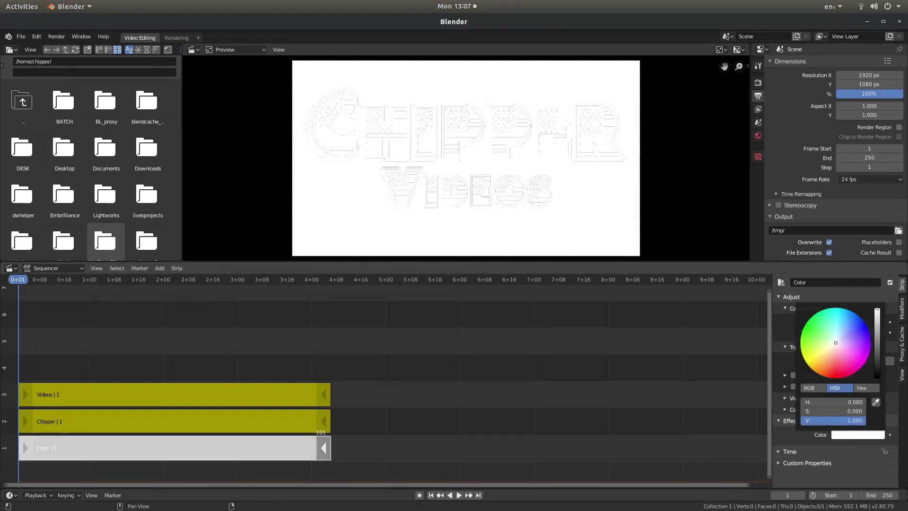
left_click_drag(835, 343, 866, 324)
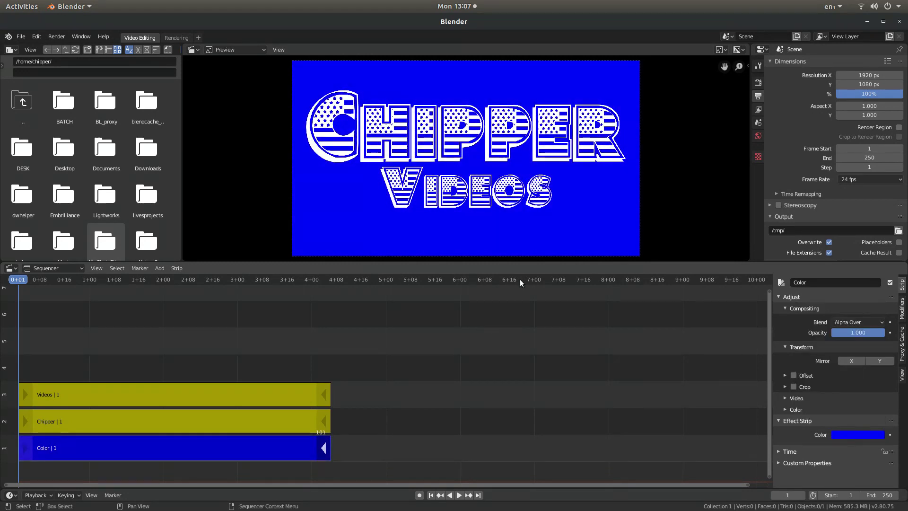